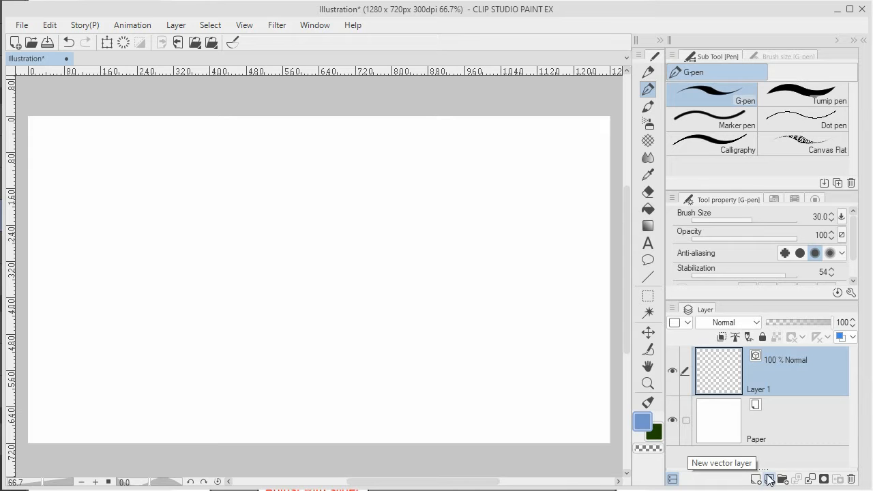
click(181, 27)
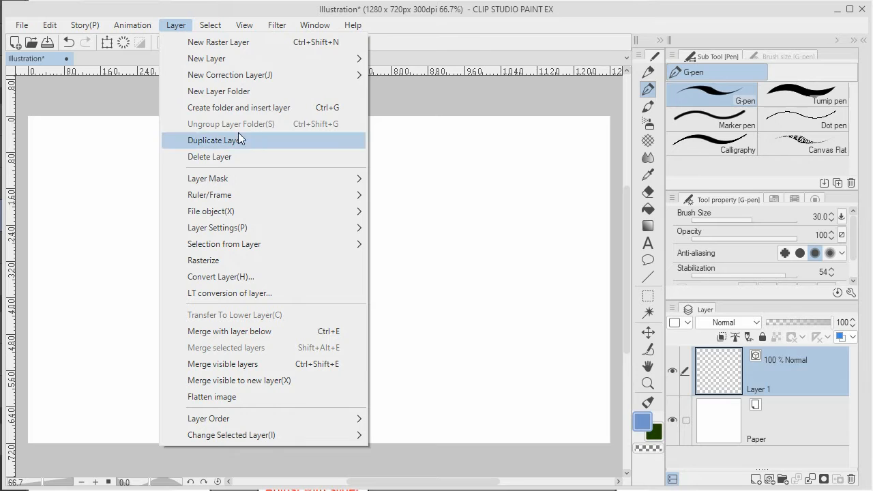
mouse_move(272, 60)
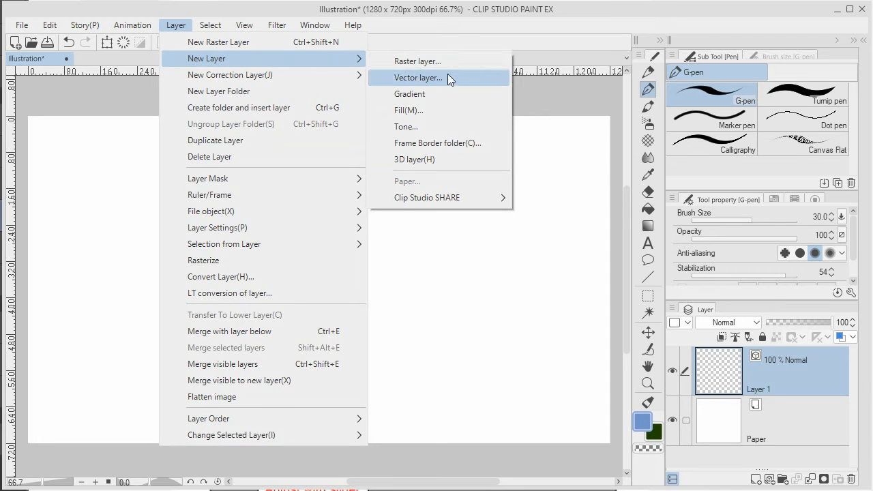
click(619, 23)
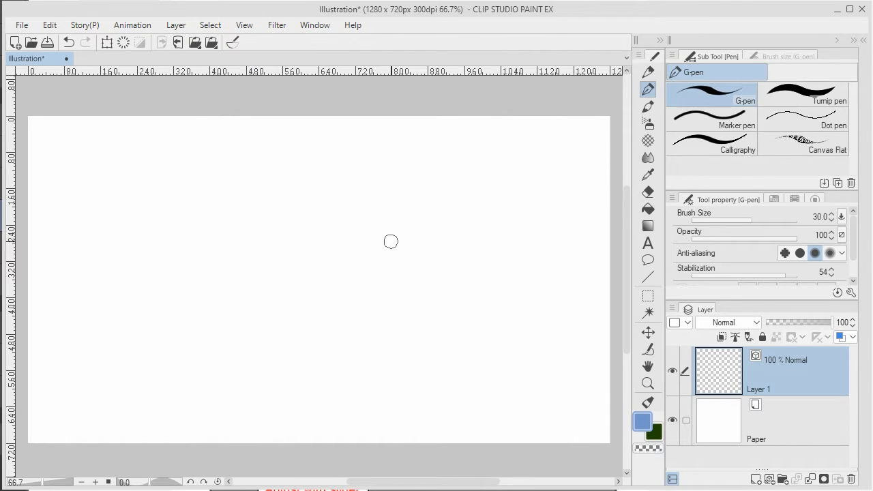
Draw a round head with the G-pen, adding a slanted hat brim and overshooting hat side and top lines.
mouse_move(423, 252)
mouse_down()
mouse_move(347, 186)
mouse_move(210, 221)
mouse_move(202, 345)
mouse_move(291, 391)
mouse_move(436, 279)
mouse_move(402, 198)
mouse_up()
mouse_move(146, 316)
mouse_down()
mouse_move(243, 255)
mouse_move(532, 181)
mouse_up()
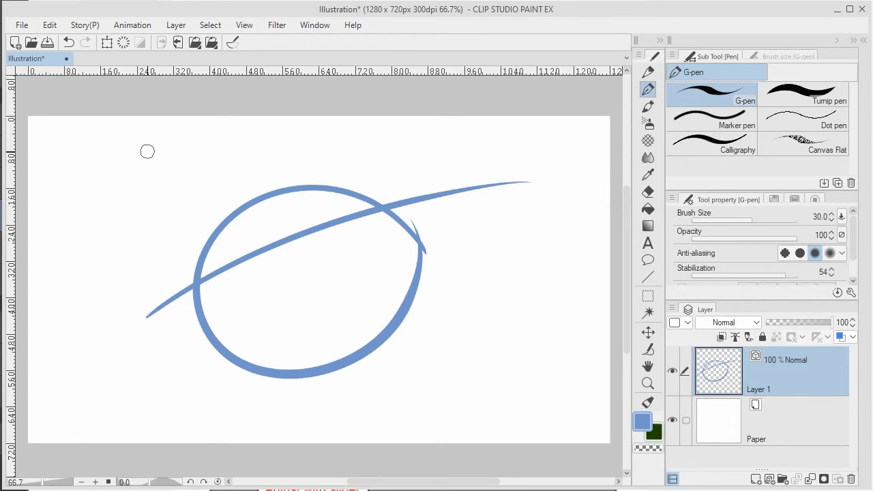
mouse_move(146, 150)
mouse_down()
mouse_move(166, 182)
mouse_move(194, 337)
mouse_up()
mouse_move(116, 162)
mouse_down()
mouse_move(348, 111)
mouse_move(399, 206)
mouse_move(436, 218)
mouse_up()
Draw two oval eyes with pupils and a curved smile inside the head.
mouse_move(269, 228)
mouse_down()
mouse_move(255, 236)
mouse_move(321, 253)
mouse_move(303, 237)
mouse_up()
mouse_move(320, 209)
mouse_down()
mouse_move(318, 251)
mouse_move(339, 197)
mouse_move(308, 213)
mouse_up()
mouse_move(261, 272)
mouse_down()
mouse_move(268, 289)
mouse_move(269, 274)
mouse_up()
mouse_move(346, 236)
mouse_down()
mouse_move(344, 256)
mouse_move(349, 236)
mouse_up()
mouse_move(272, 346)
mouse_down()
mouse_move(359, 335)
mouse_move(373, 295)
mouse_up()
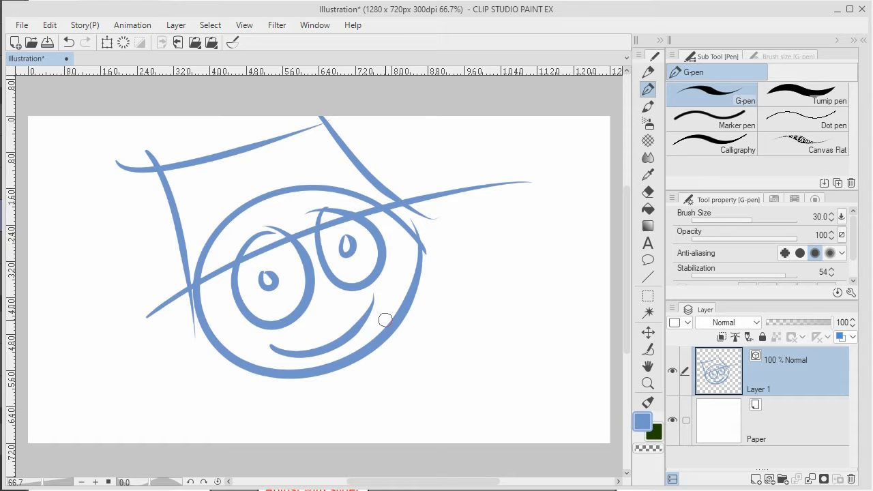
Trim the overshooting hat, head and eye lines back to their intersections with the Vector Eraser.
click(648, 348)
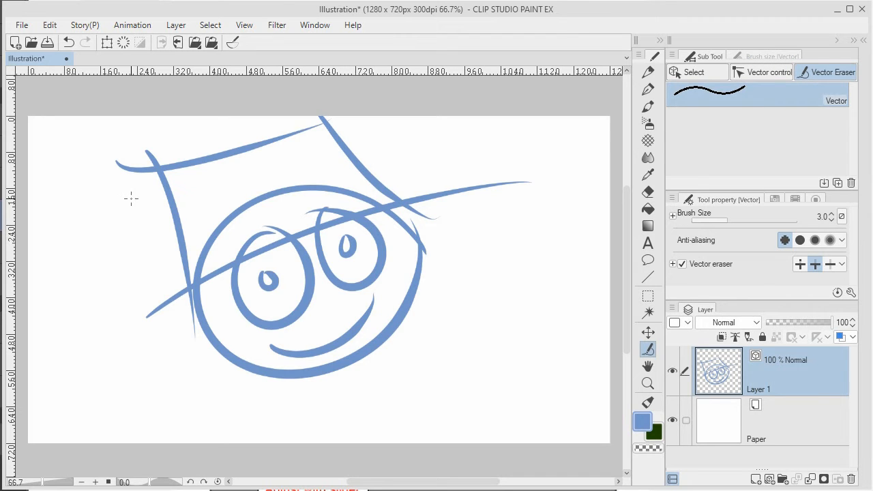
drag(123, 197, 175, 136)
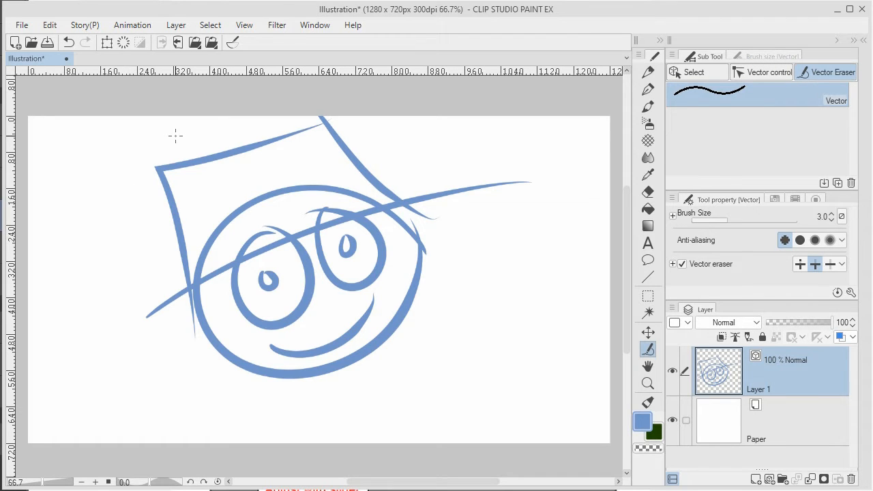
drag(193, 330, 191, 360)
drag(428, 206, 429, 214)
drag(290, 212, 313, 216)
drag(260, 236, 348, 202)
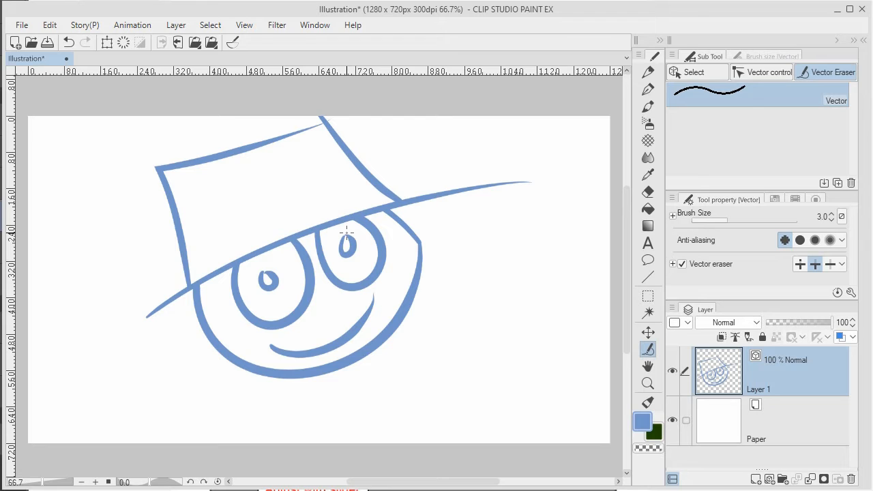
drag(311, 115, 322, 121)
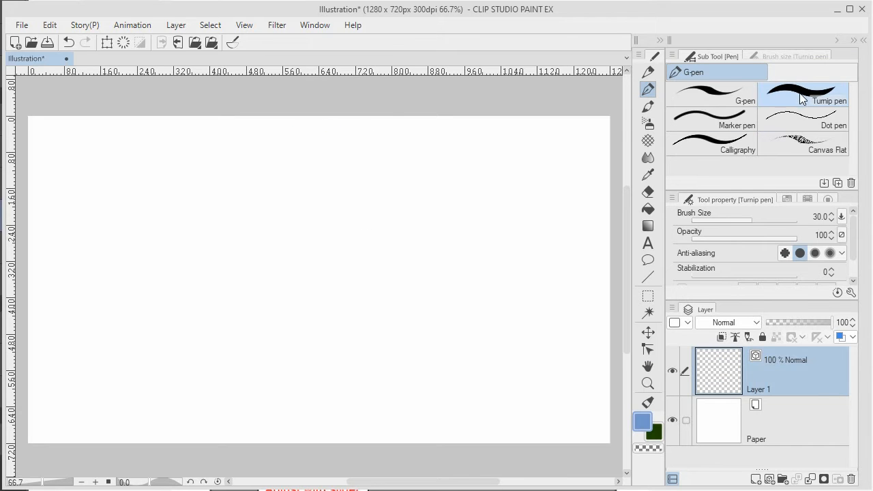
Draw a large oval with the Turnip pen, join its ends with Connect vector line and check its control points.
mouse_move(384, 200)
mouse_down()
mouse_move(324, 186)
mouse_move(216, 216)
mouse_move(193, 295)
mouse_move(264, 362)
mouse_move(380, 368)
mouse_move(449, 309)
mouse_move(427, 245)
mouse_move(376, 197)
mouse_up()
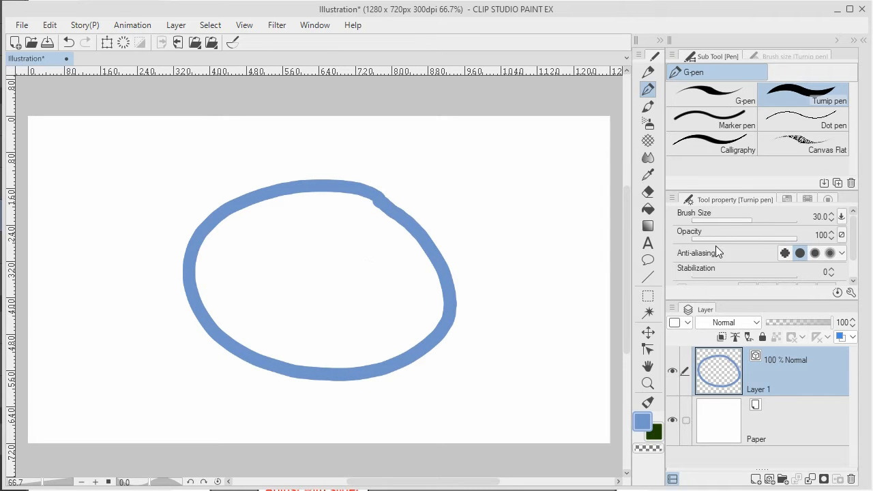
click(648, 349)
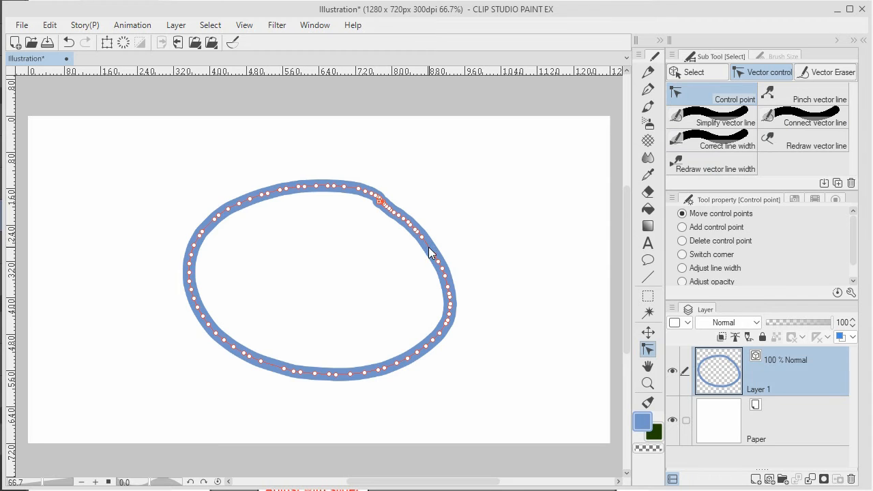
click(811, 122)
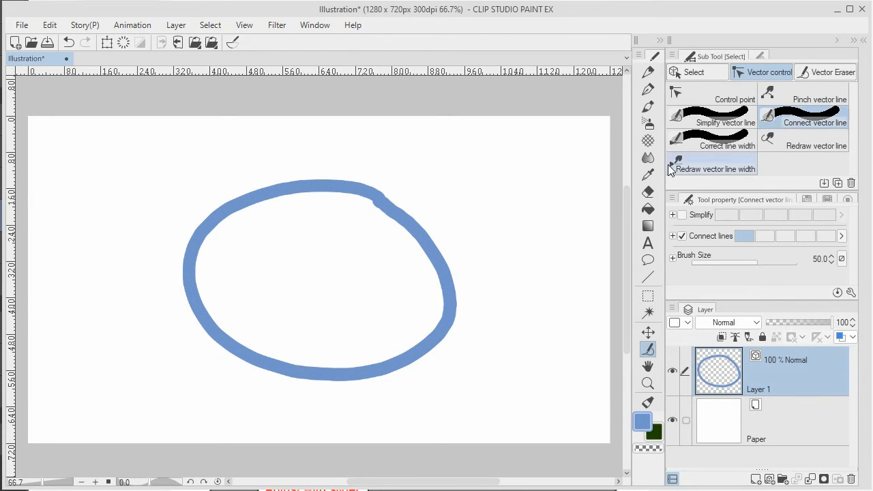
mouse_move(402, 225)
mouse_down()
mouse_move(362, 186)
mouse_move(403, 220)
mouse_move(370, 188)
mouse_move(379, 219)
mouse_up()
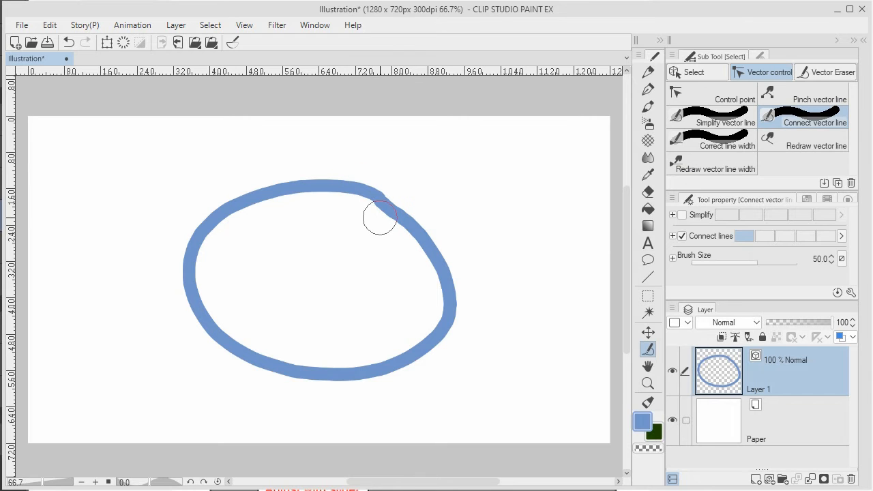
click(714, 90)
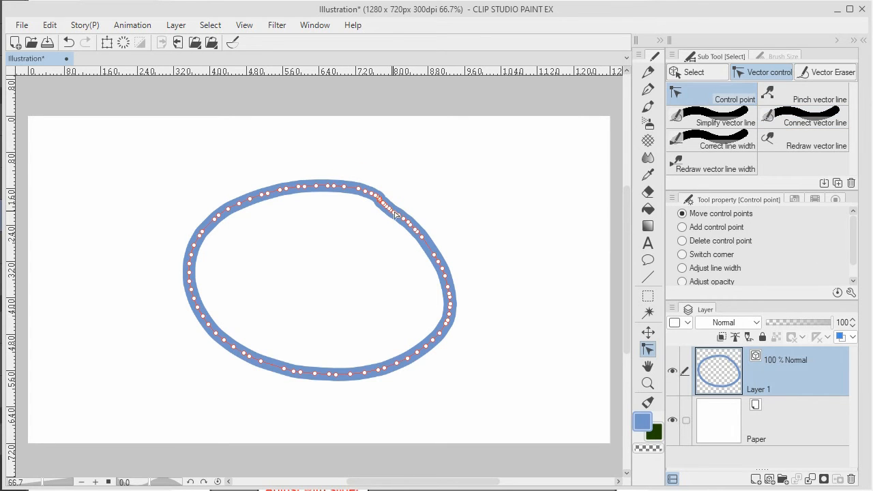
Try pulling the oval's right edge outward with Pinch vector line and undo the change.
click(801, 95)
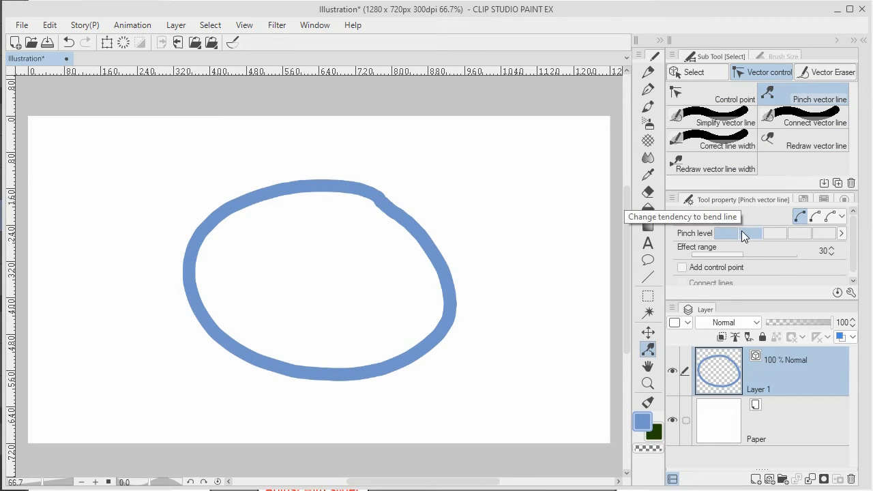
drag(440, 231, 519, 225)
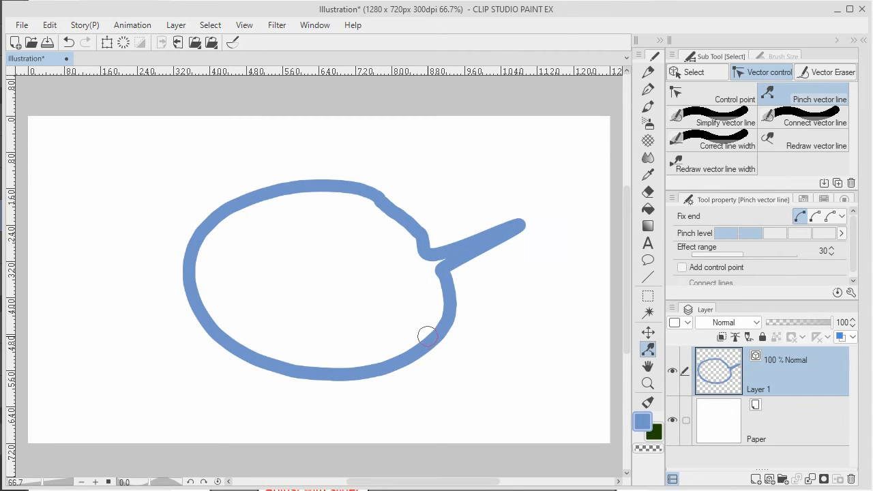
key(ctrl+z)
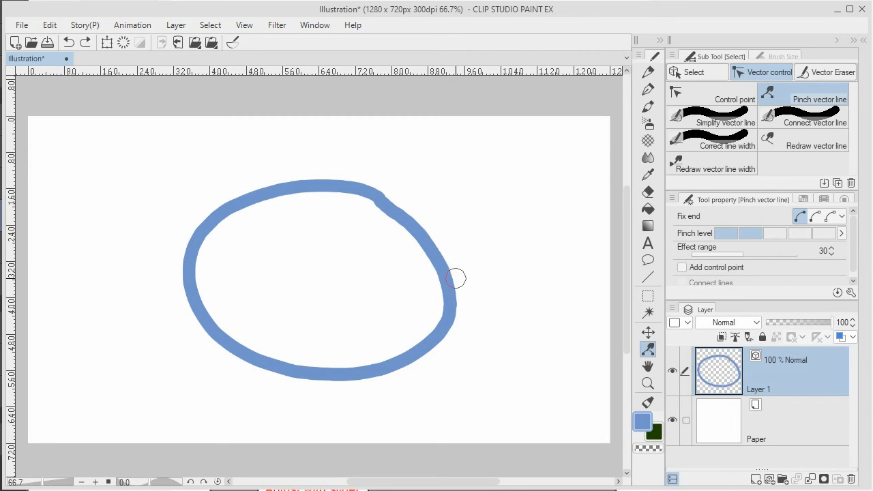
Set the pinch level to its maximum and bend the oval's right, upper-right and bottom edges slightly outward.
click(821, 234)
mouse_move(452, 241)
mouse_down()
mouse_move(433, 247)
mouse_move(468, 232)
mouse_move(444, 241)
mouse_up()
mouse_move(394, 199)
mouse_down()
mouse_move(403, 189)
mouse_move(395, 195)
mouse_up()
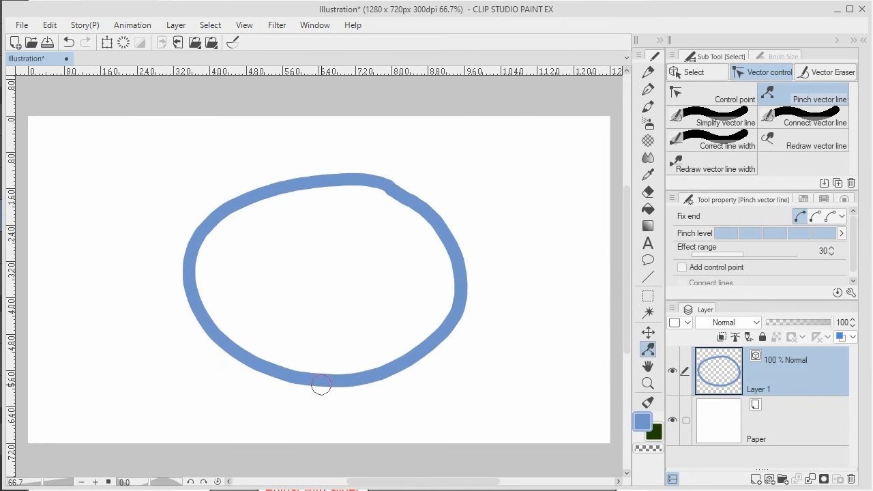
drag(327, 379, 326, 387)
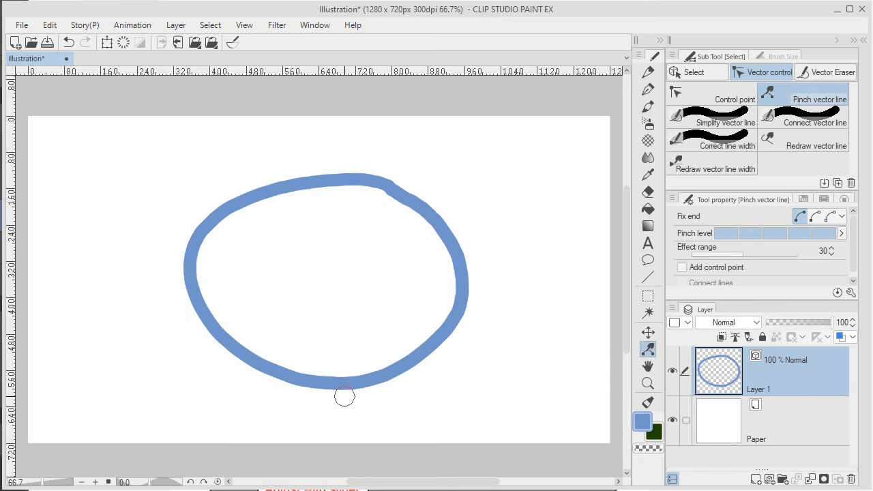
Reduce the oval's control points by tracing over its outline with Simplify vector line.
click(693, 87)
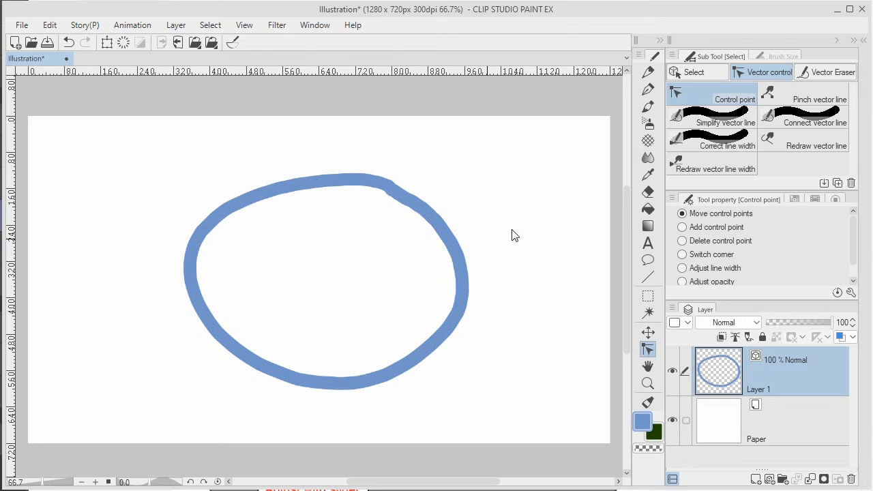
click(720, 118)
mouse_move(454, 257)
mouse_down()
mouse_move(287, 180)
mouse_move(190, 286)
mouse_move(346, 384)
mouse_move(476, 274)
mouse_move(474, 265)
mouse_move(429, 349)
mouse_move(457, 271)
mouse_up()
Move the oval's right control point slightly down and its lower-right control point slightly outward.
click(713, 95)
mouse_move(380, 196)
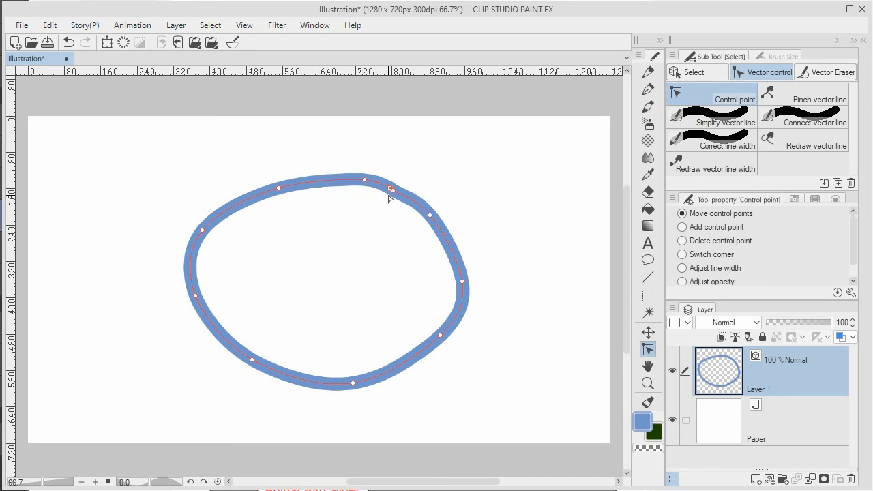
mouse_move(461, 280)
mouse_down()
mouse_move(492, 279)
mouse_move(463, 289)
mouse_up()
drag(440, 335, 445, 337)
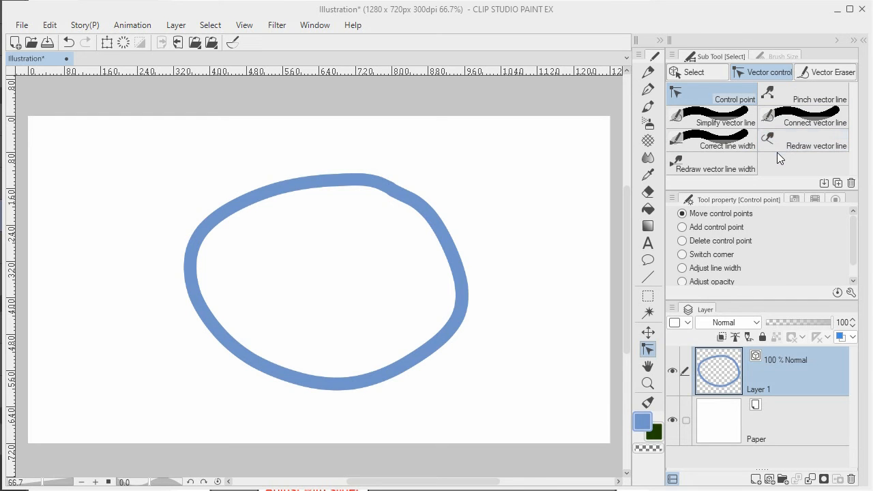
Using the Object tool with enlarged tool properties, set the oval's brush size to 33.5 and brush shape to Spray.
click(700, 75)
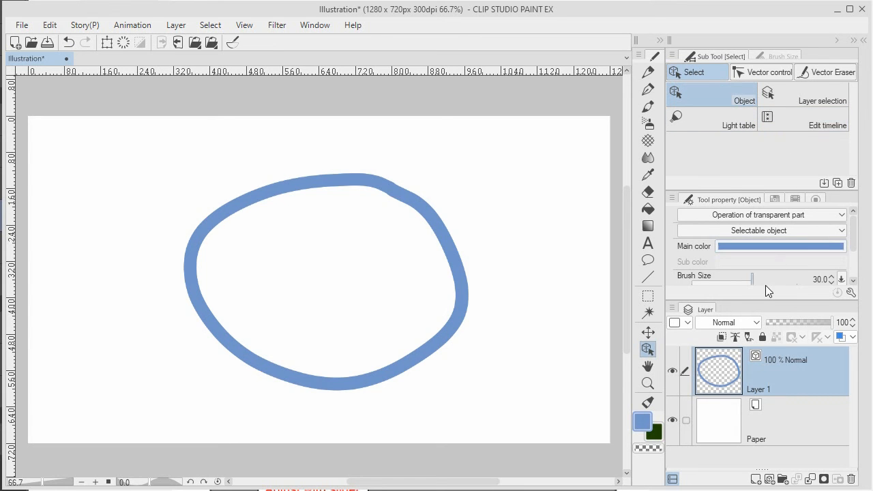
drag(765, 298, 768, 363)
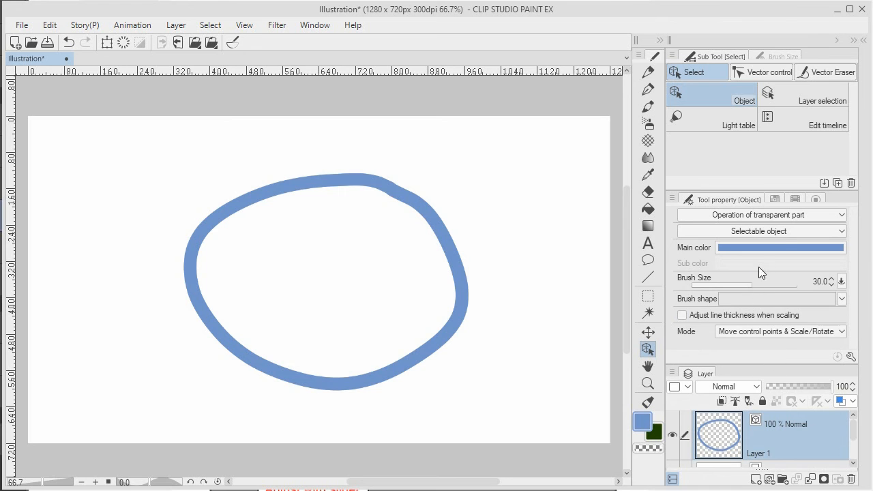
mouse_move(749, 285)
mouse_down()
mouse_move(764, 284)
mouse_move(748, 283)
mouse_move(755, 282)
mouse_up()
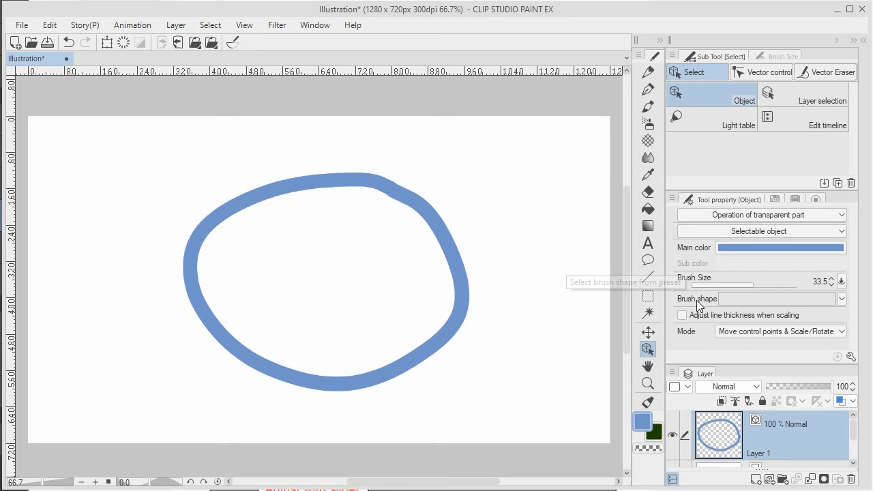
click(841, 298)
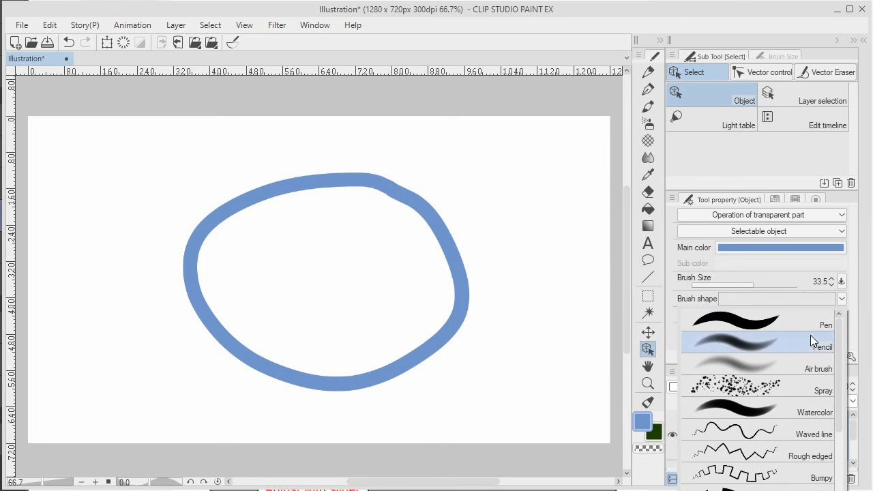
click(764, 386)
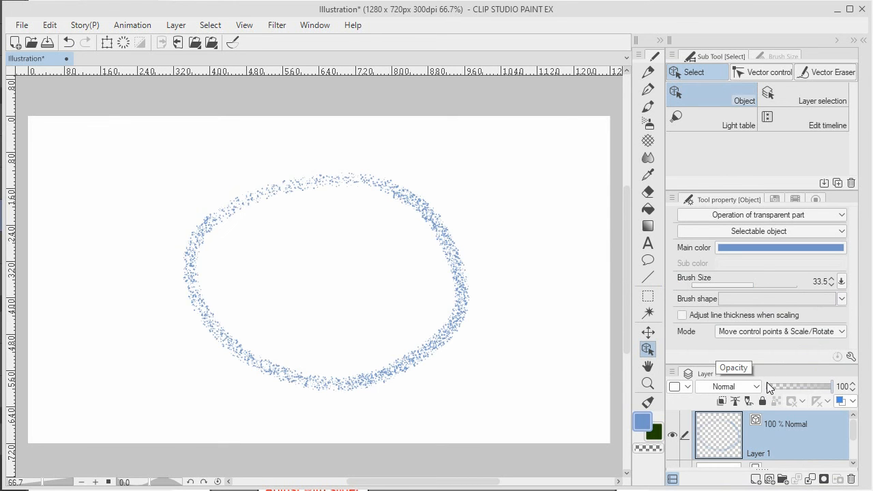
Set the oval's brush size to 31.4 and its brush shape to Waved line.
mouse_move(754, 283)
mouse_down()
mouse_move(763, 281)
mouse_move(752, 283)
mouse_up()
click(840, 300)
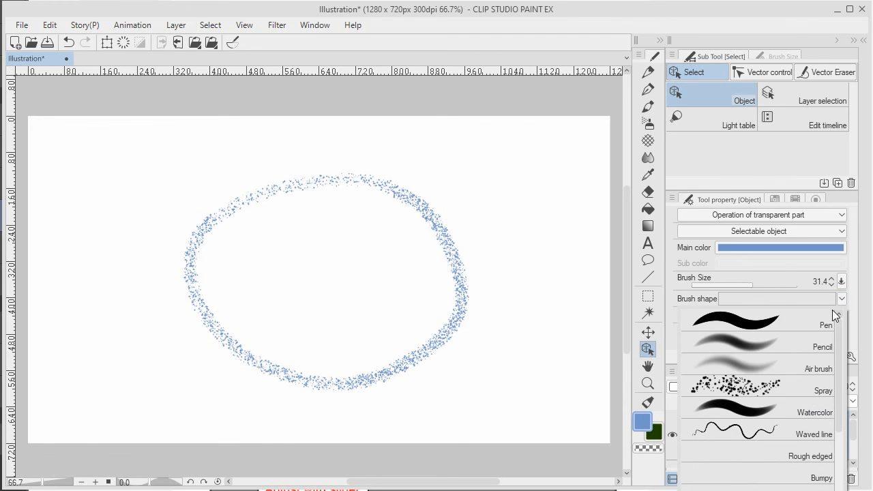
click(767, 436)
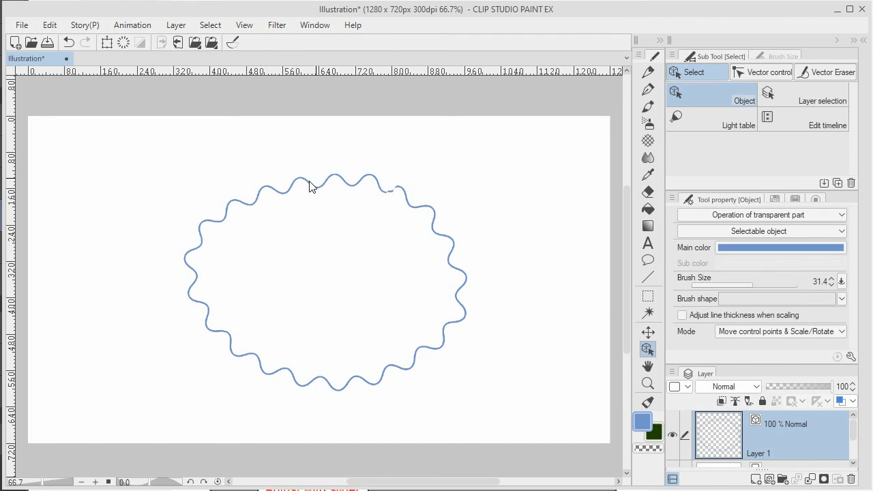
Change the wavy oval's main color to green with H 121, S 84 and V 61.
click(754, 246)
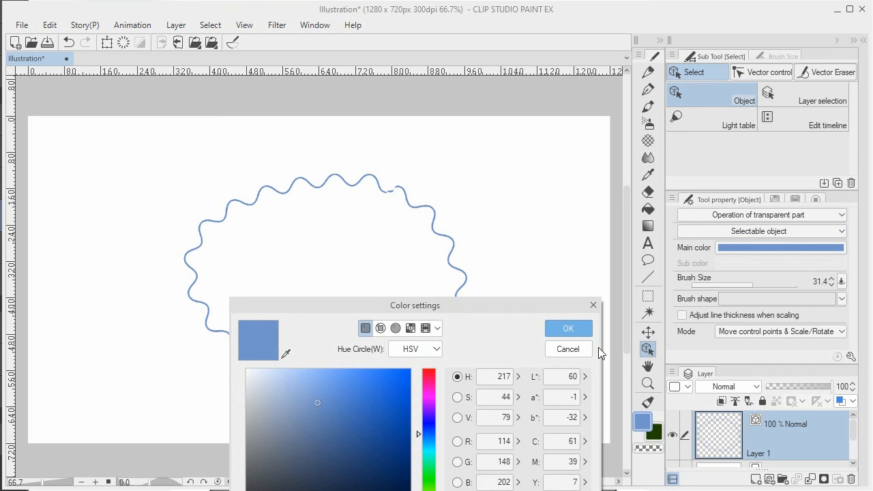
drag(431, 469, 430, 478)
click(384, 433)
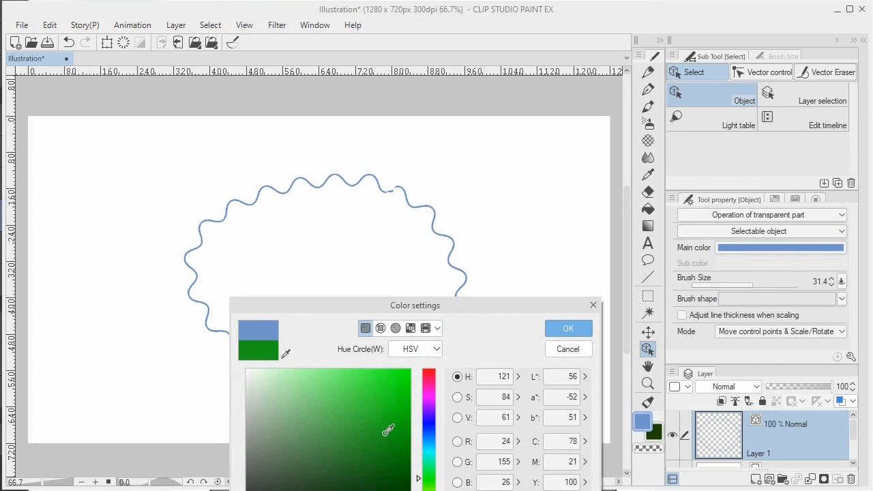
click(570, 329)
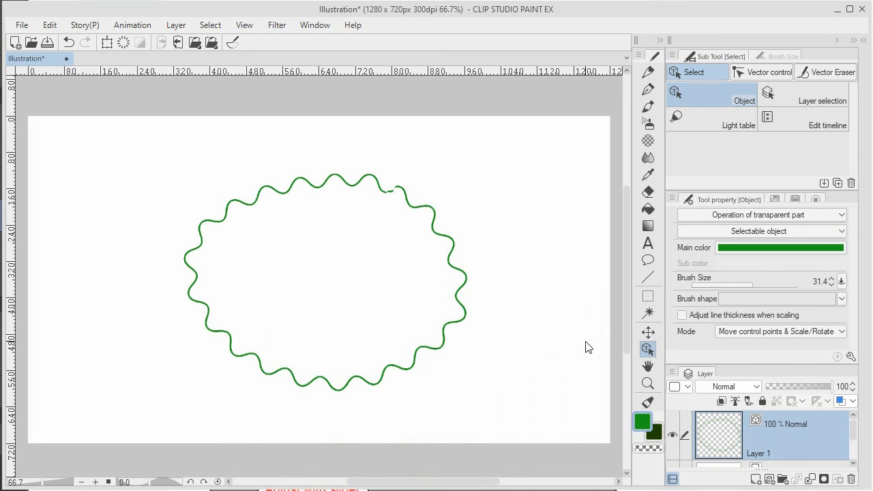